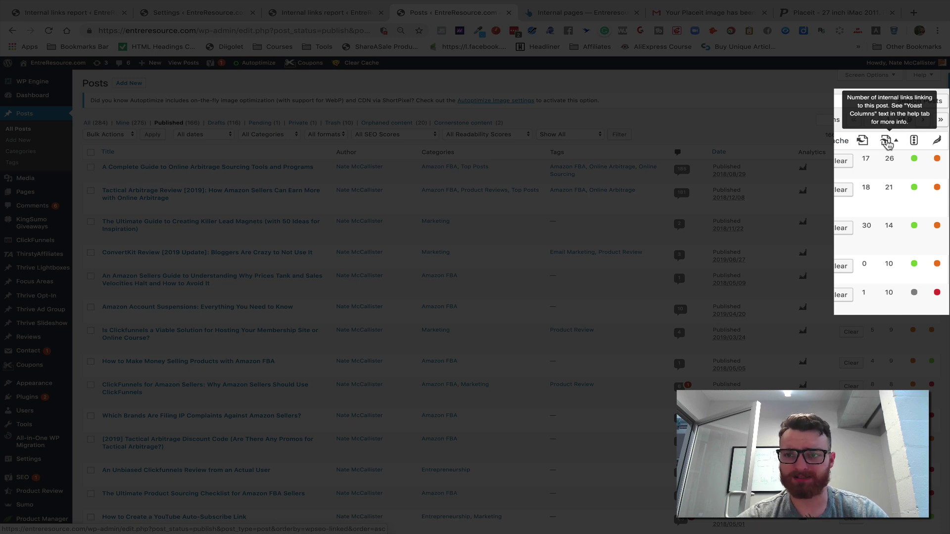
- Sort the Posts list by Yoast linked count ascending, check page 2, then return to page 1
left_click(889, 143)
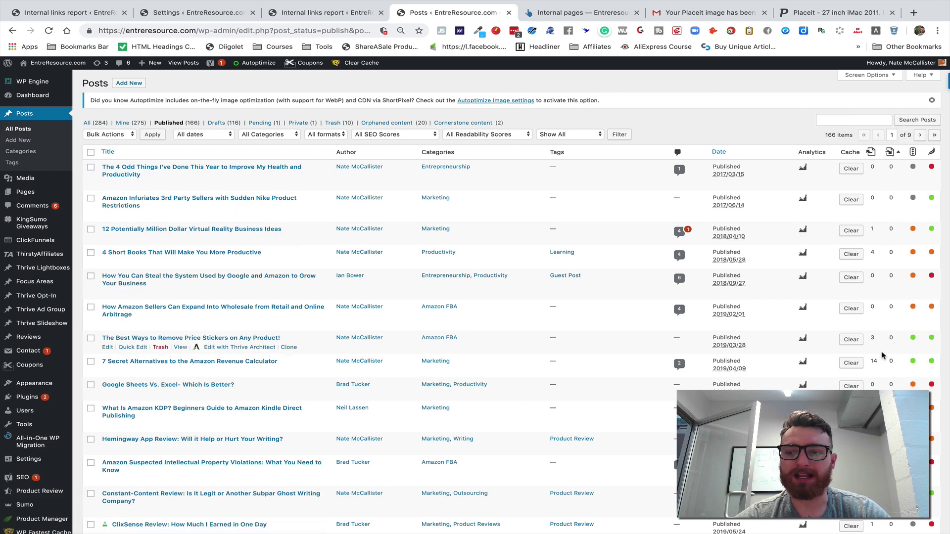
scroll(883, 386, "down", 5)
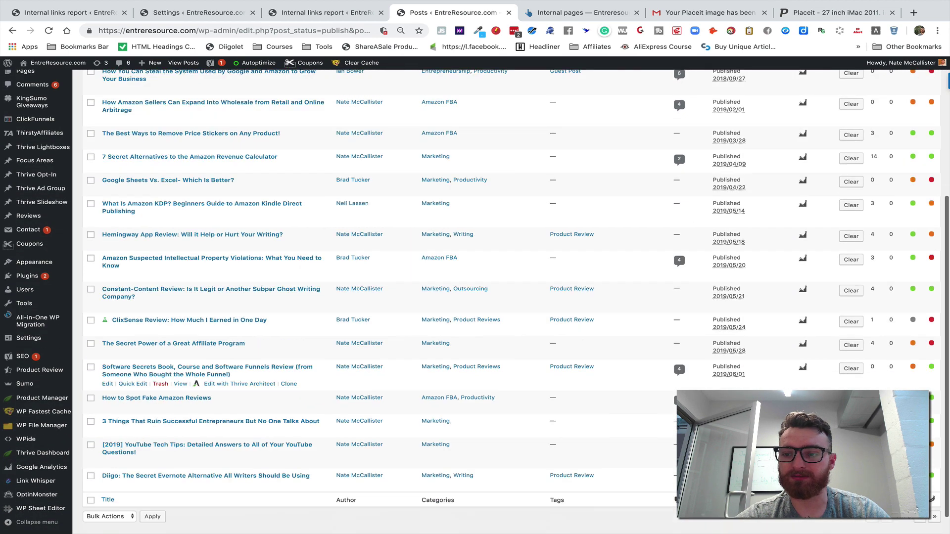
scroll(883, 385, "down", 1)
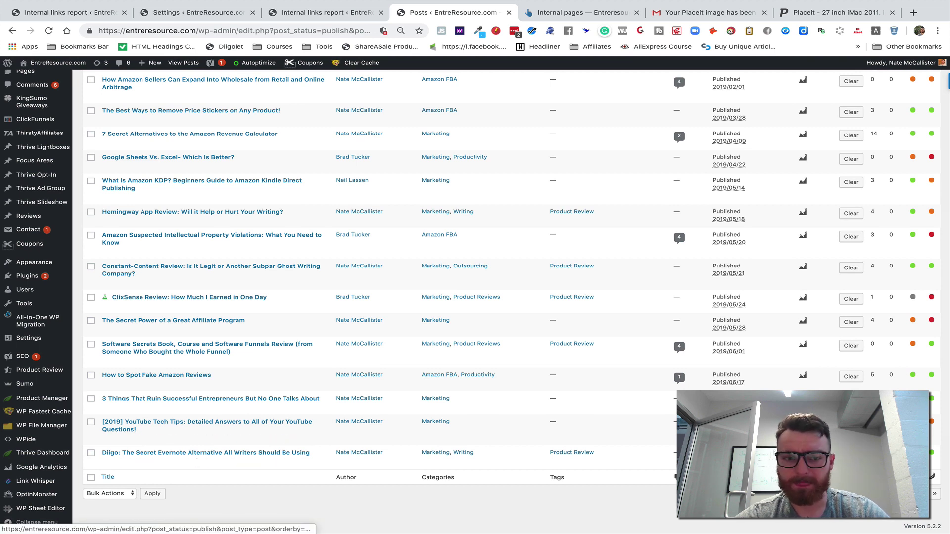
left_click(883, 477)
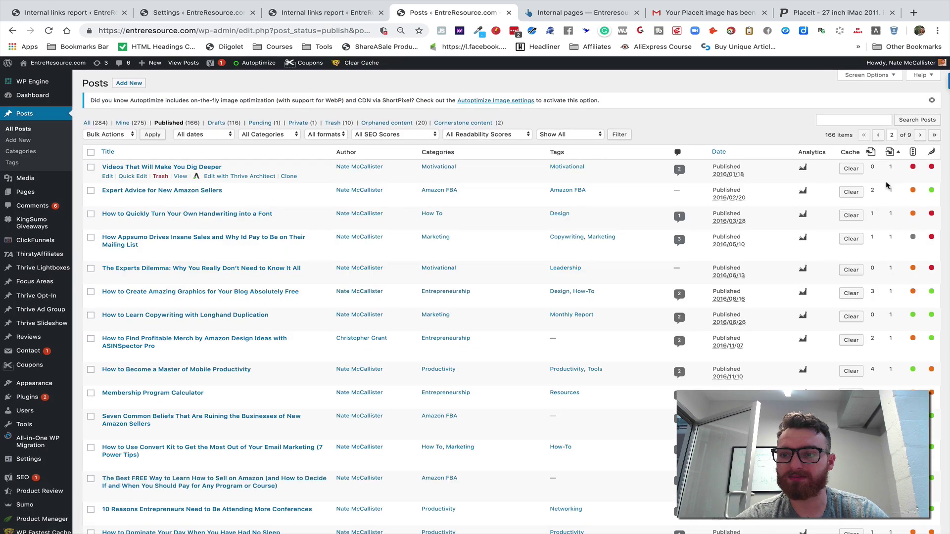
scroll(888, 190, "down", 5)
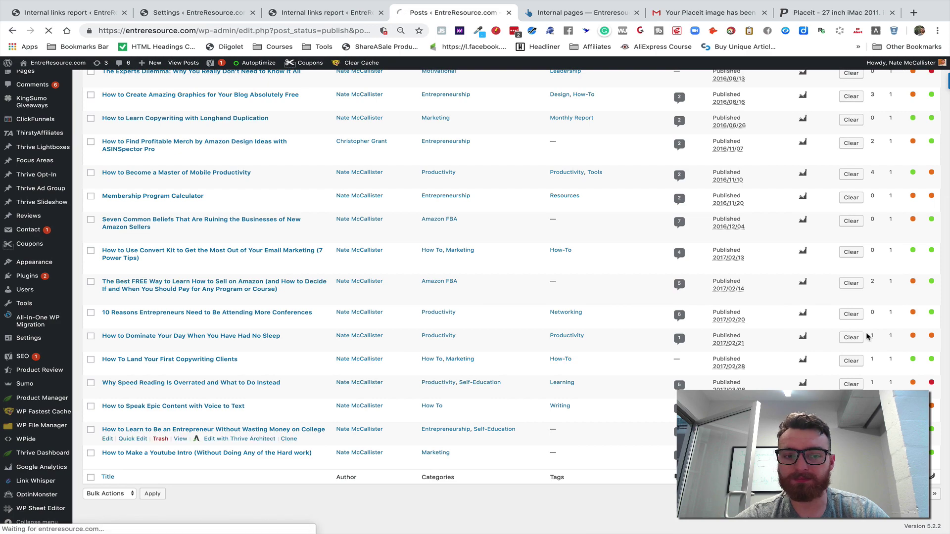
left_click(861, 286)
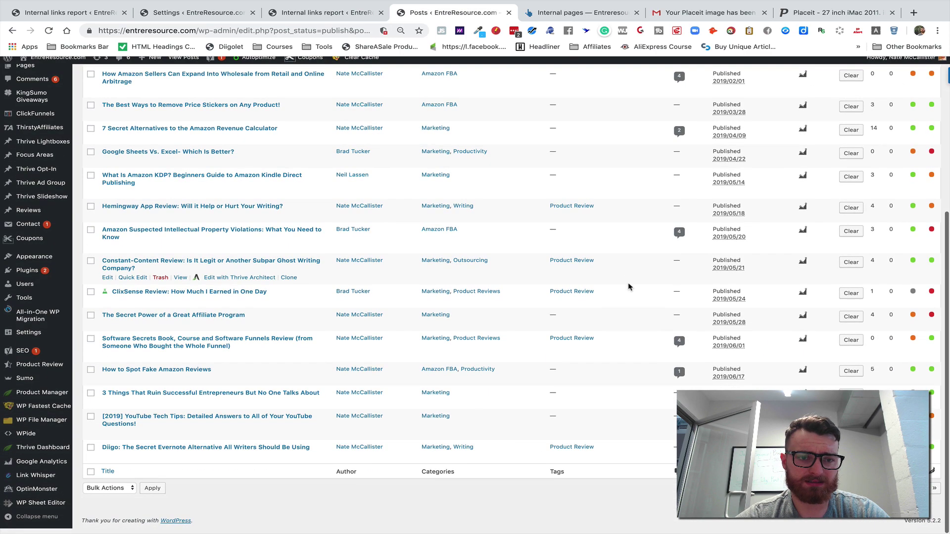
scroll(628, 287, "up", 2)
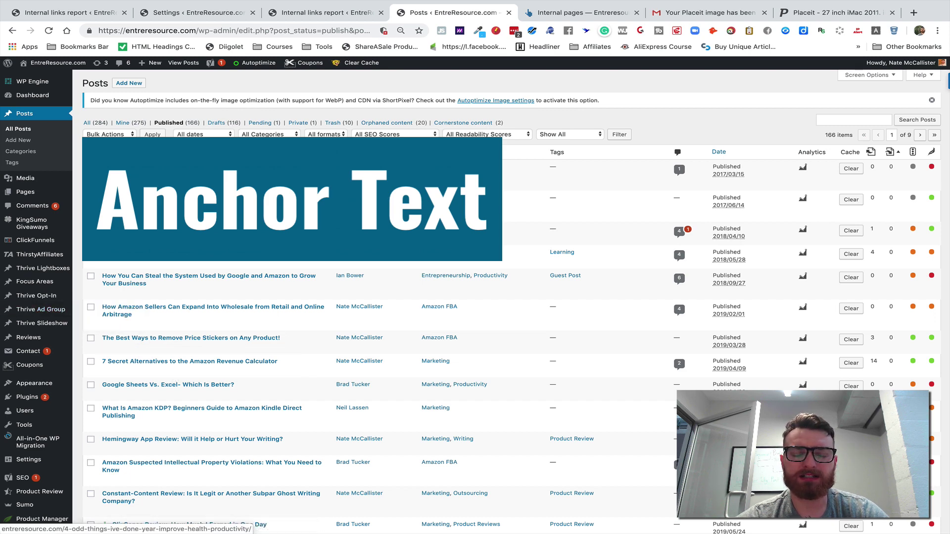
- View 'The 4 Odd Things I've Done This Year' live, select its URL, and return to the Internal links report
left_click(181, 183)
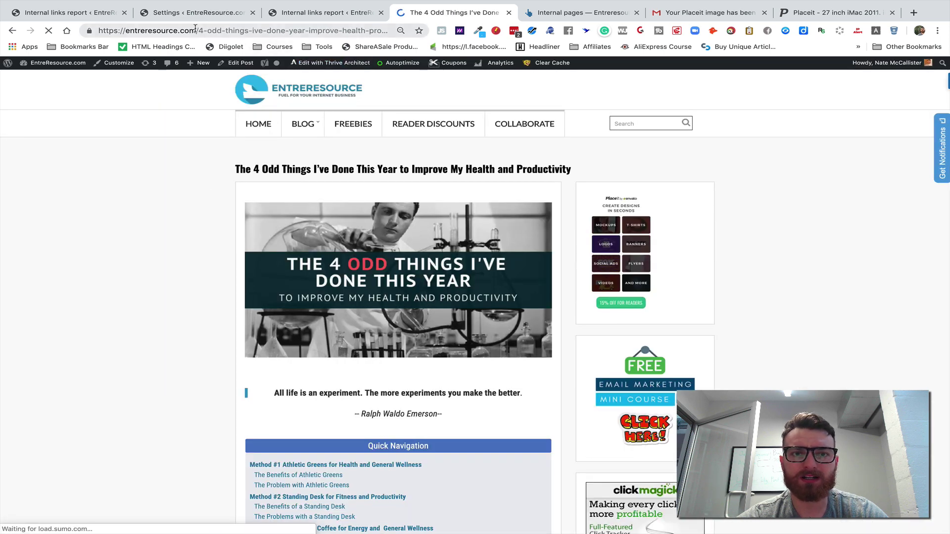
left_click(201, 30)
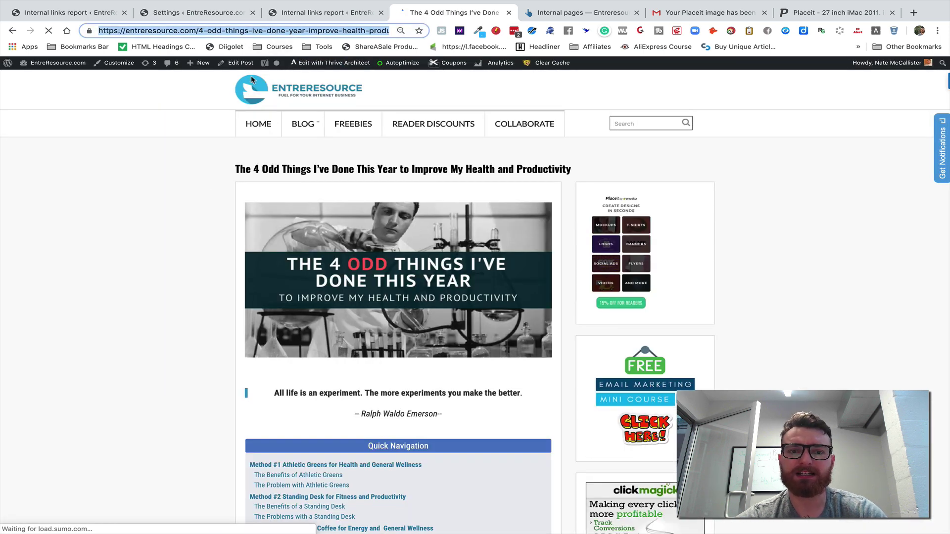
left_click(336, 13)
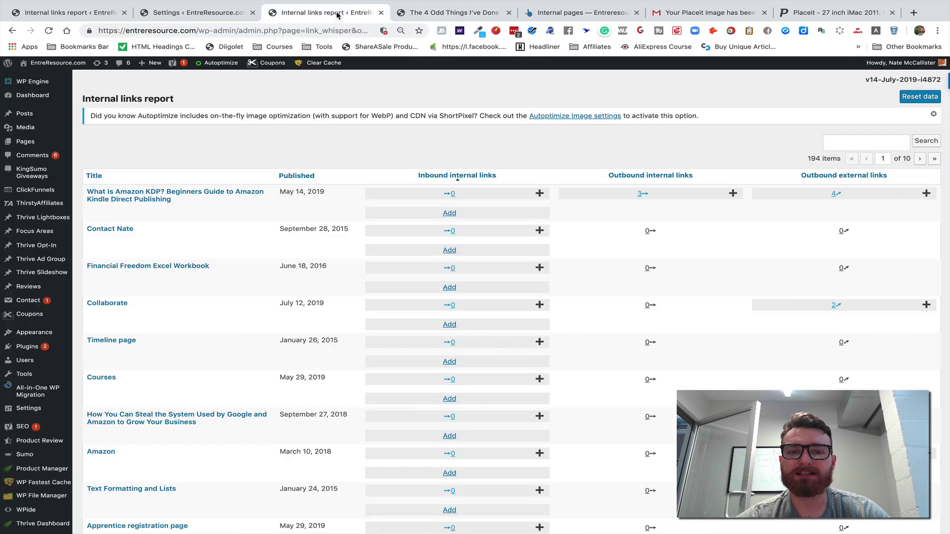
left_click(411, 15)
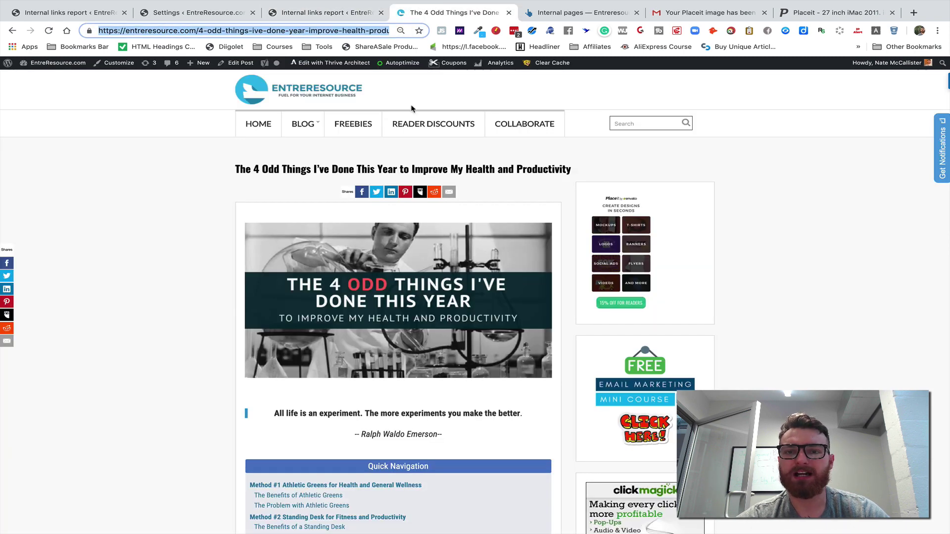
scroll(411, 108, "down", 1)
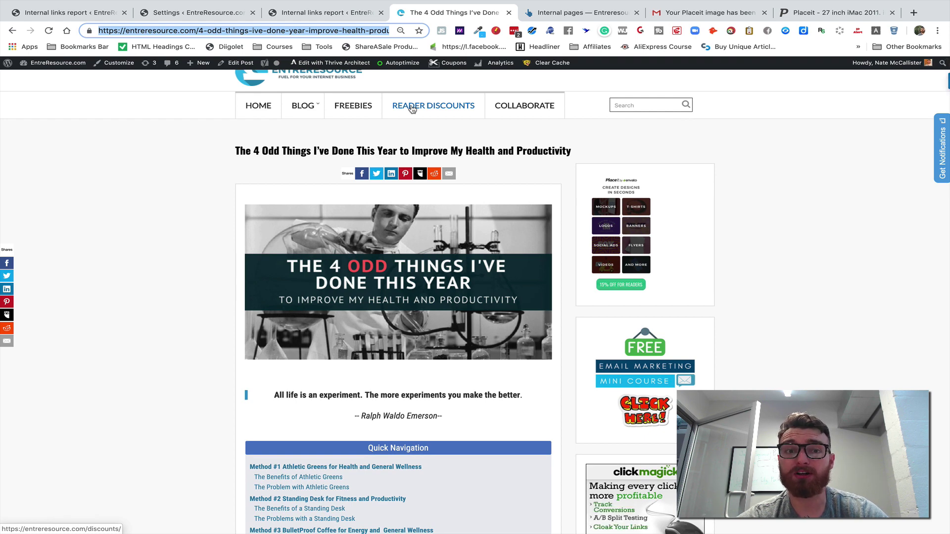
left_click(340, 11)
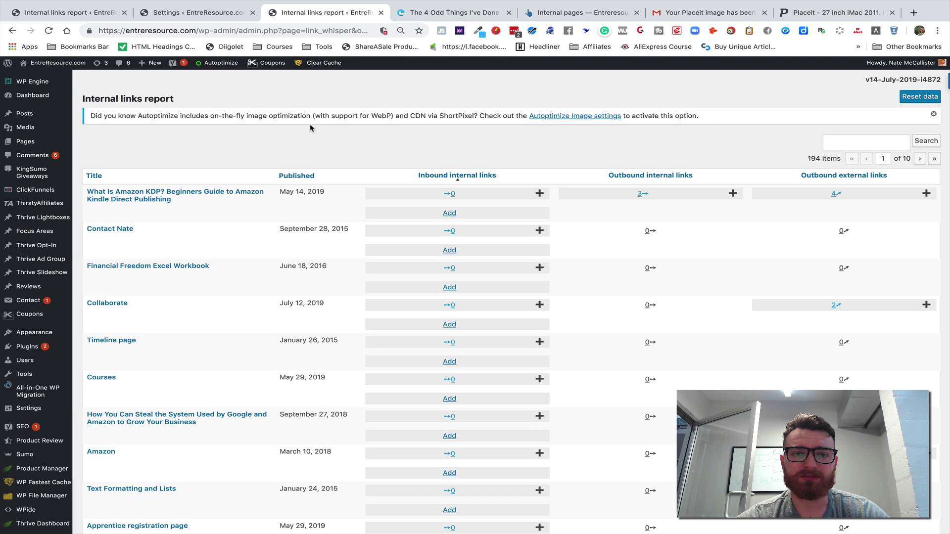
- Sort the Internal links report by inbound links ascending and request suggestions for the Amazon Revenue Calculator alternatives post
left_click(488, 179)
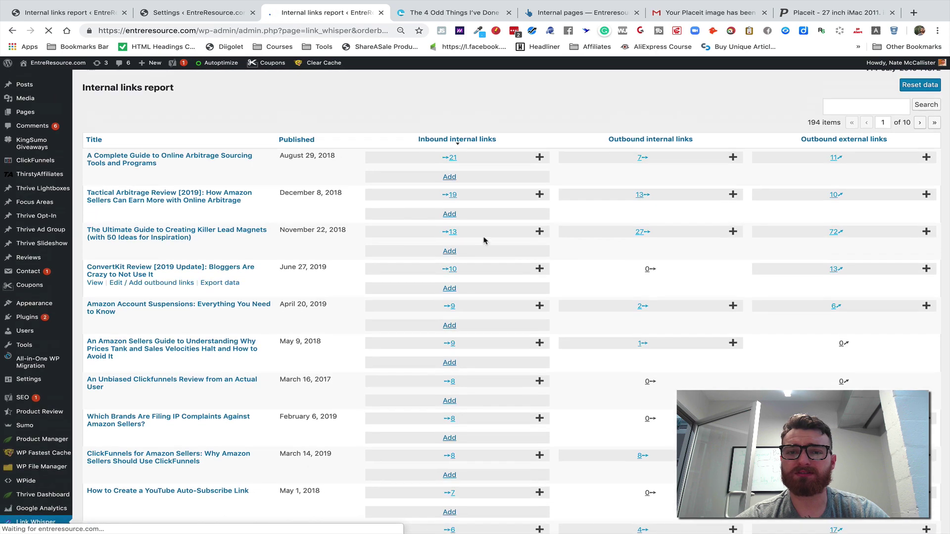
left_click(478, 177)
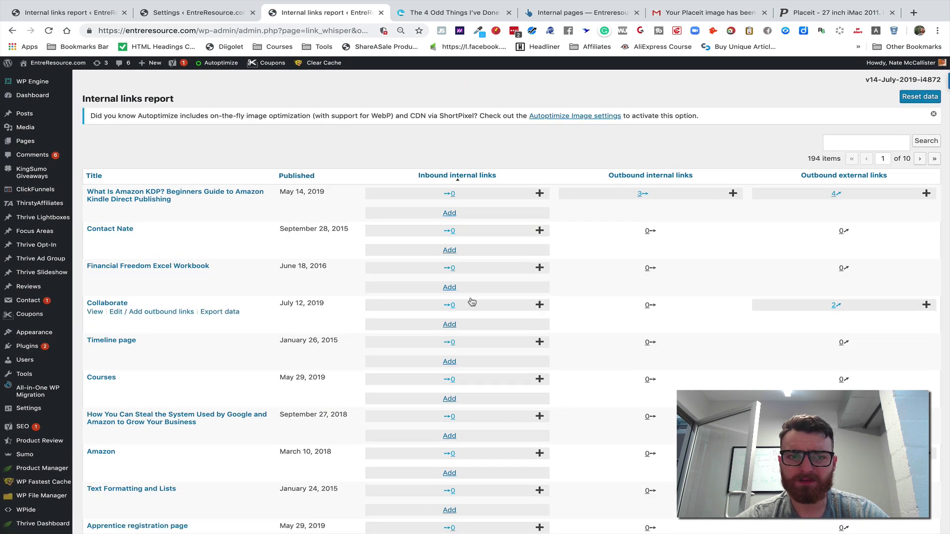
scroll(455, 250, "down", 2)
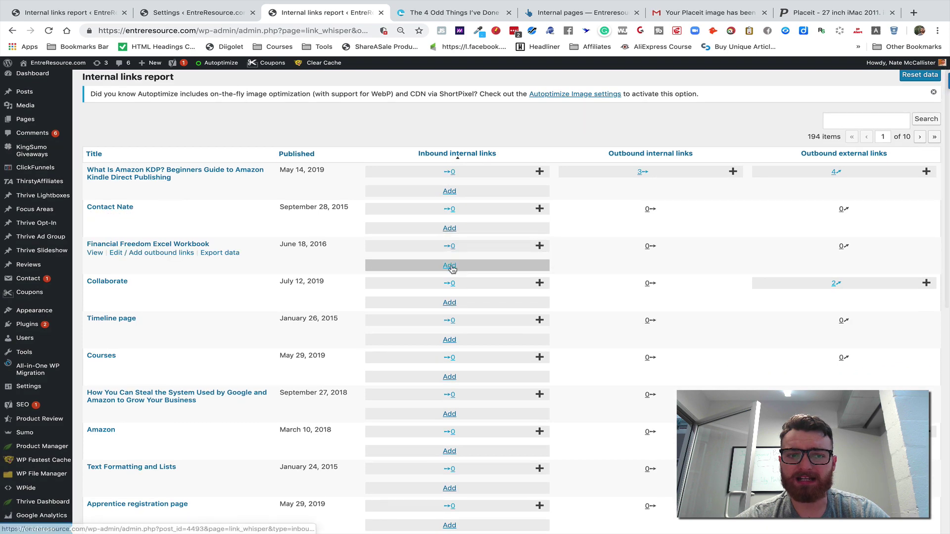
scroll(452, 269, "down", 4)
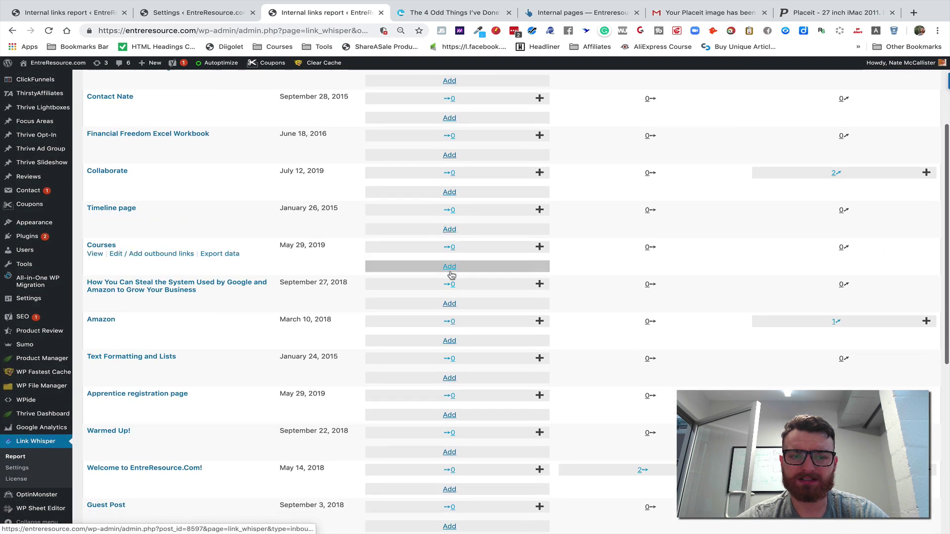
scroll(451, 287, "down", 5)
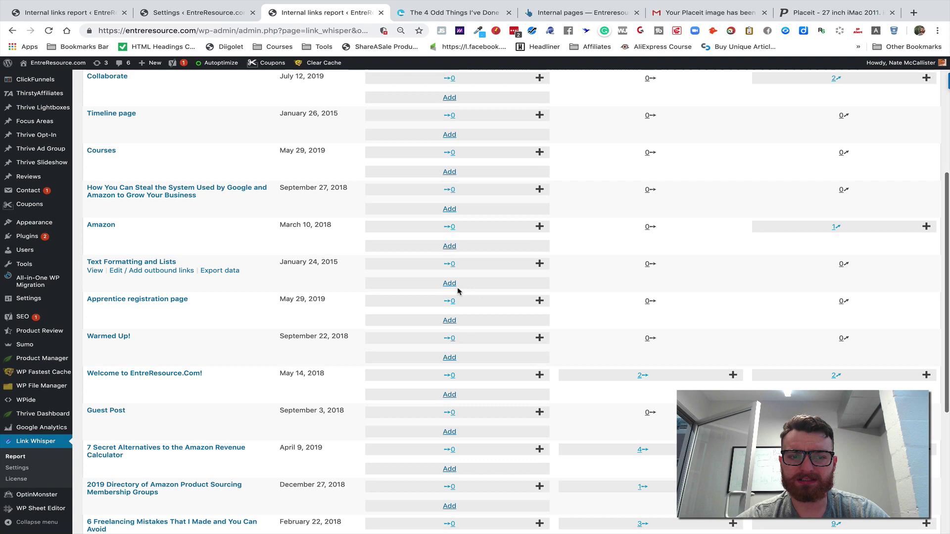
scroll(458, 292, "down", 6)
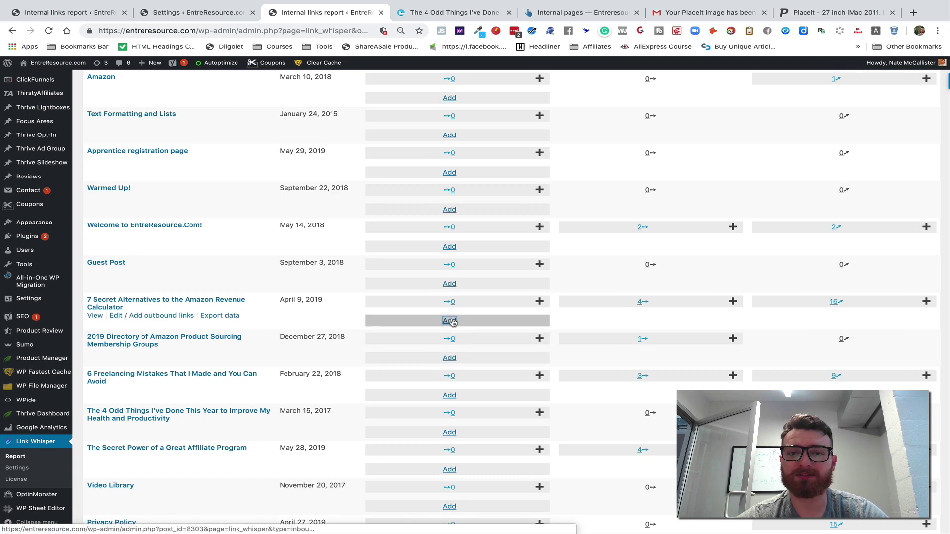
left_click(450, 322)
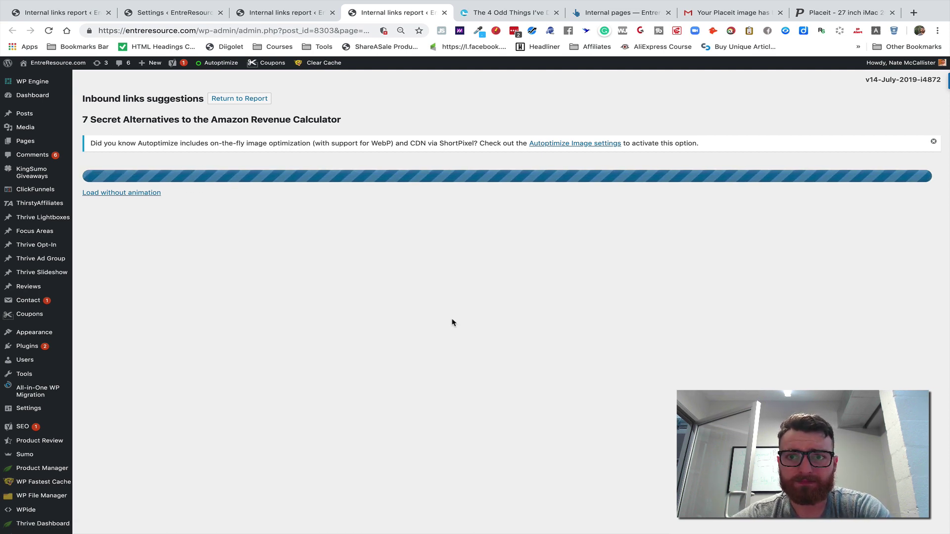
- Review Ahrefs Site Audit's incoming internal links and overview, then go back to 'The 4 Odd Things' post
key("ctrl+Tab")
key("ctrl+Tab")
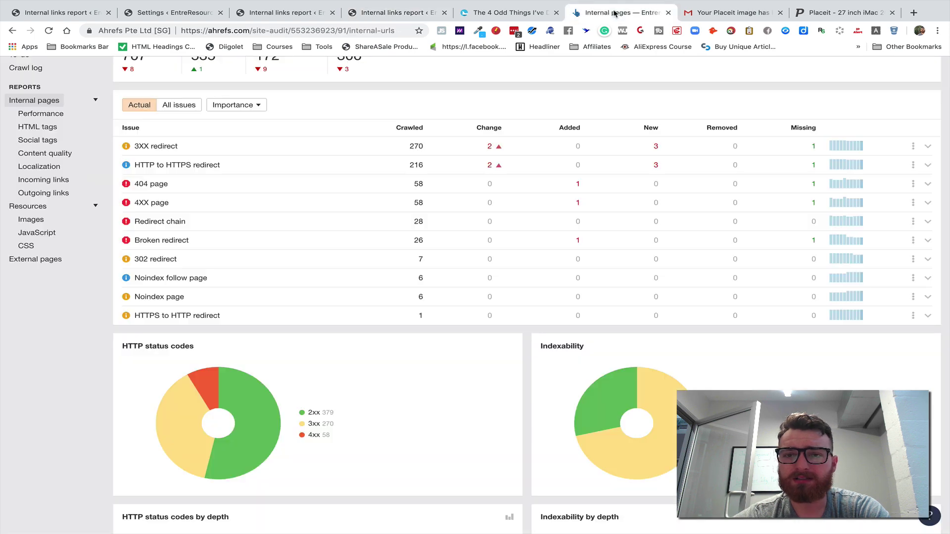
scroll(369, 268, "up", 3)
scroll(368, 268, "up", 1)
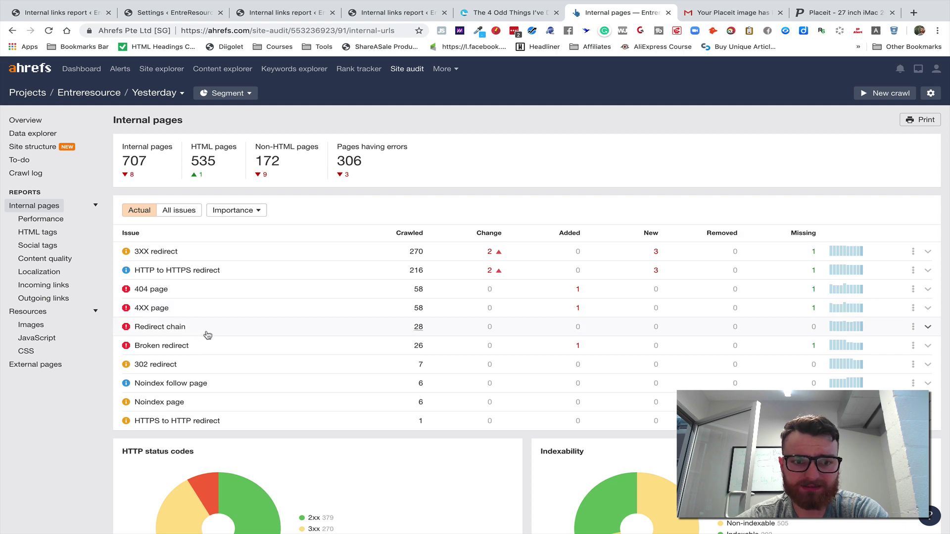
scroll(206, 333, "down", 3)
scroll(206, 335, "up", 3)
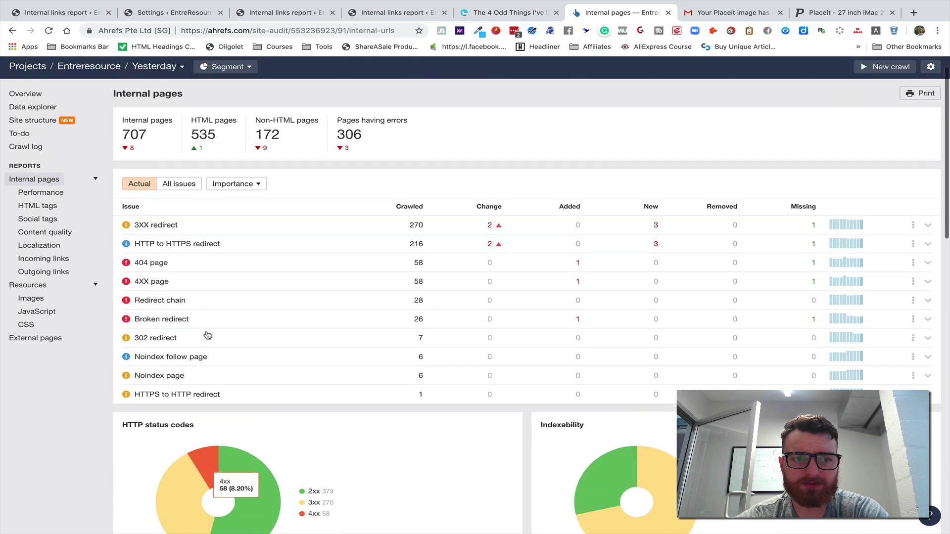
left_click(43, 256)
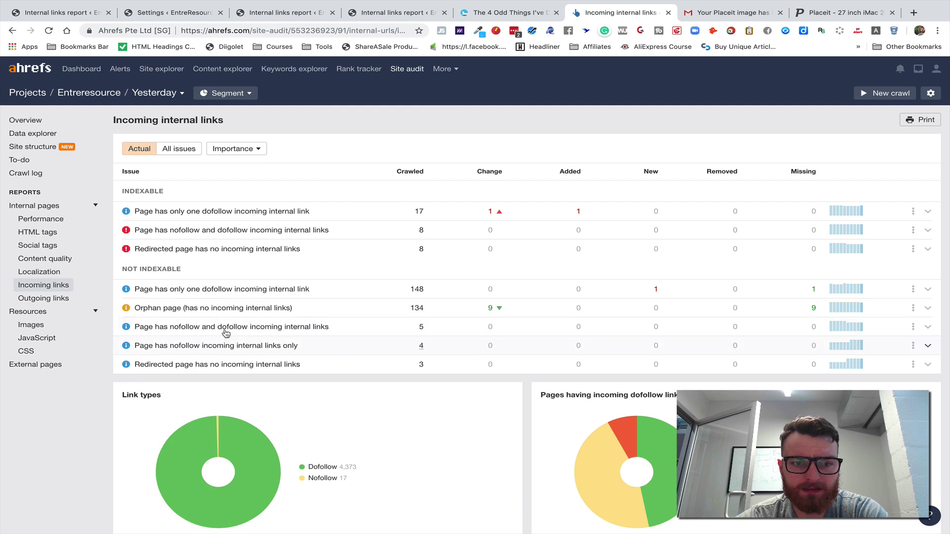
left_click(24, 120)
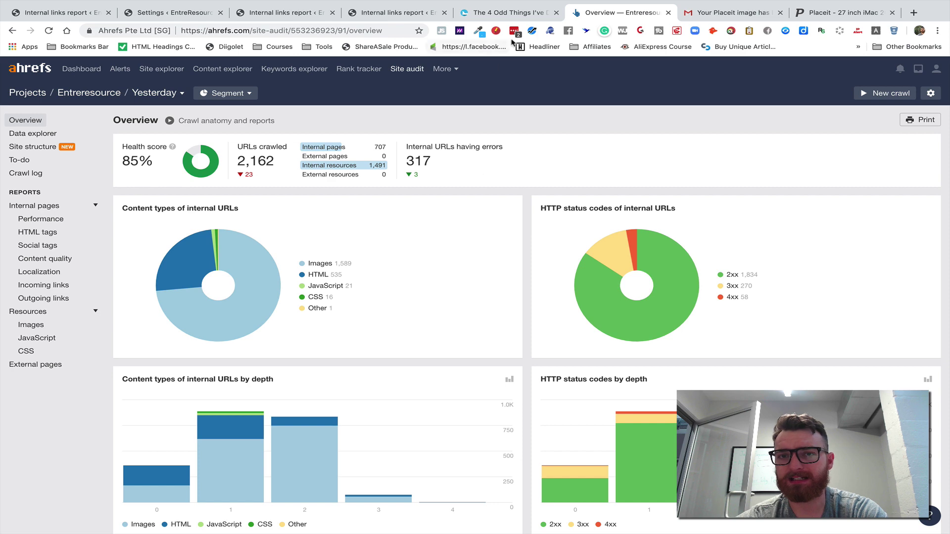
left_click(515, 15)
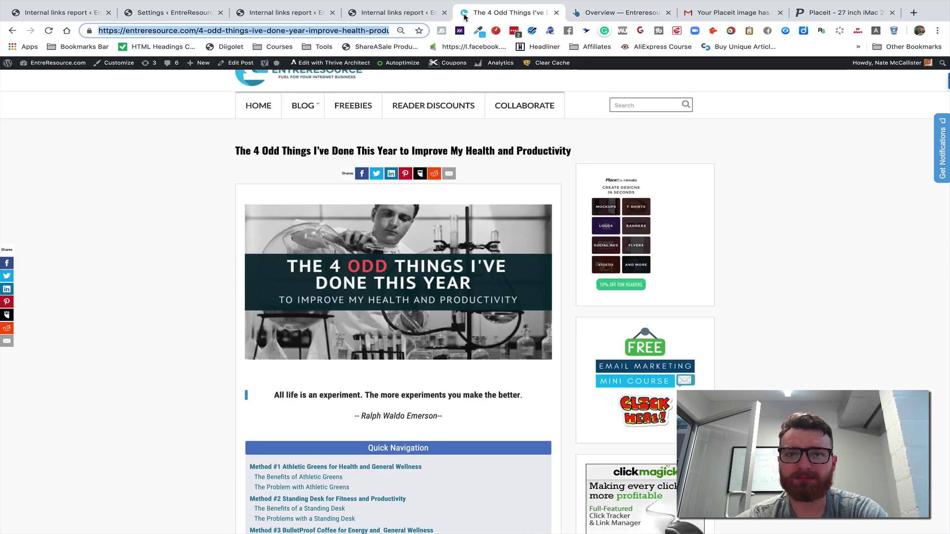
- Anchor the RevSeller Overview suggestion on 'different calculators' and add the link
left_click(403, 14)
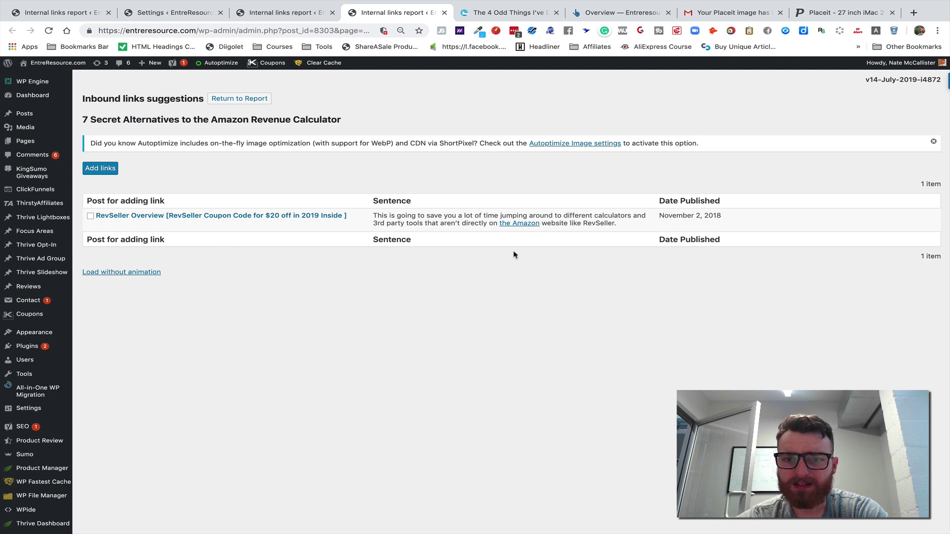
left_click(576, 217)
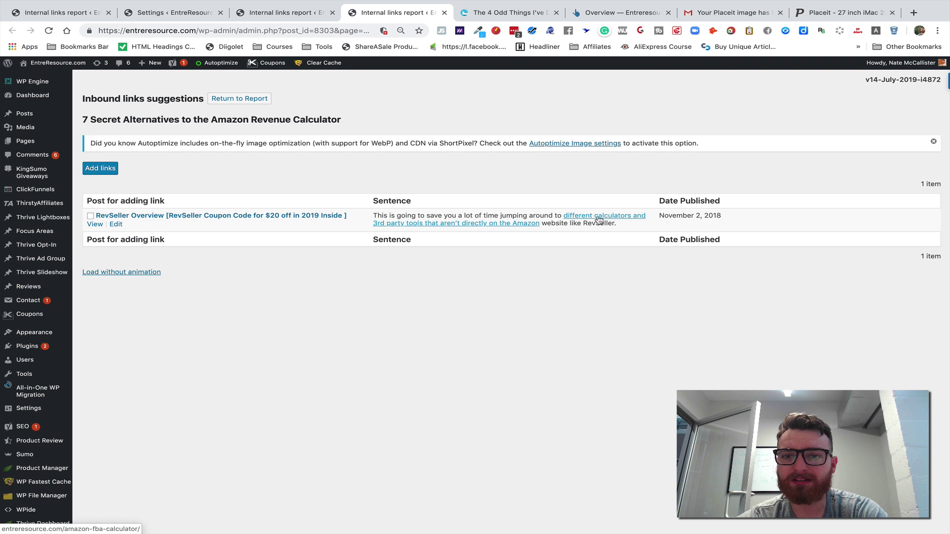
left_click(451, 223)
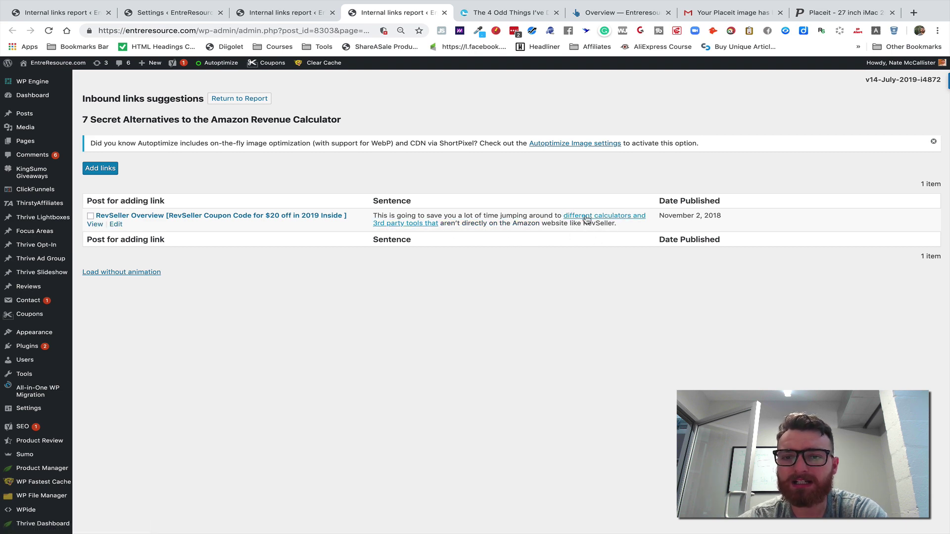
left_click(399, 224)
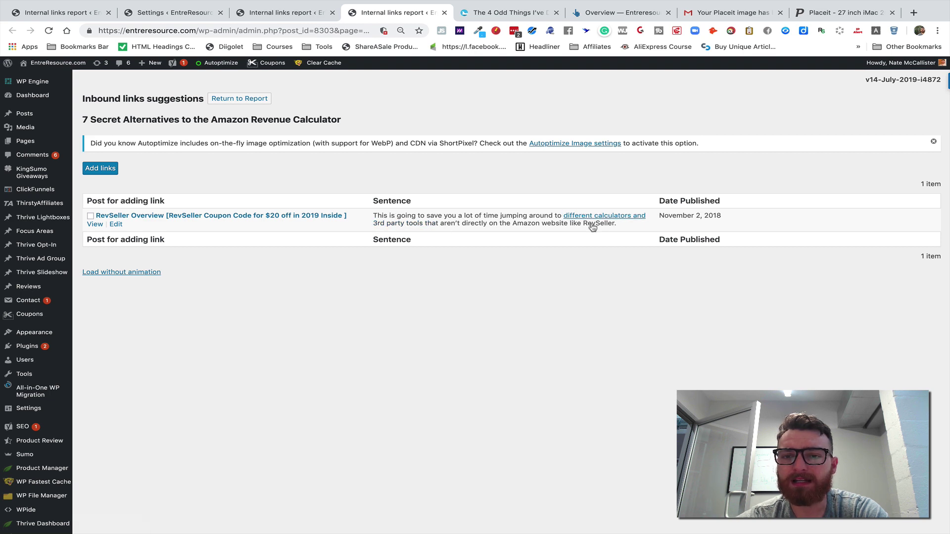
left_click(637, 218)
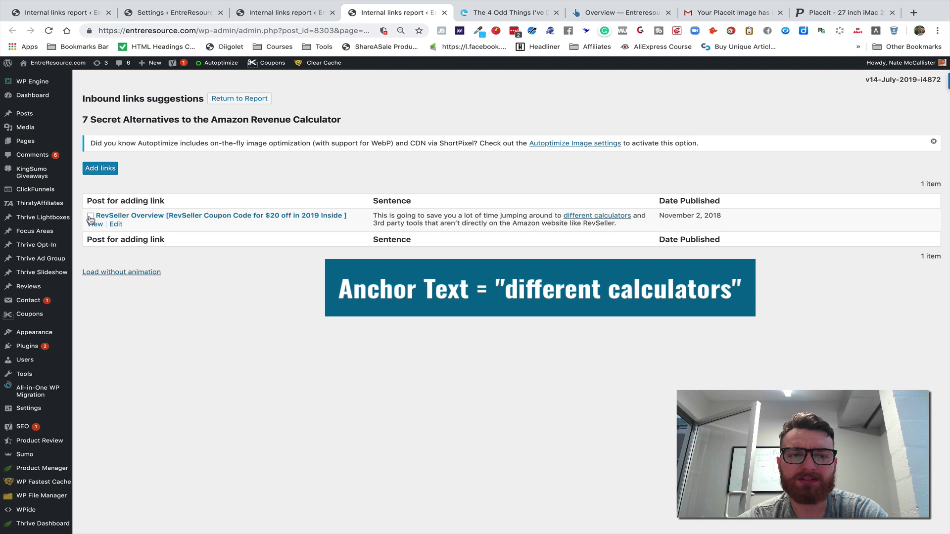
left_click(100, 169)
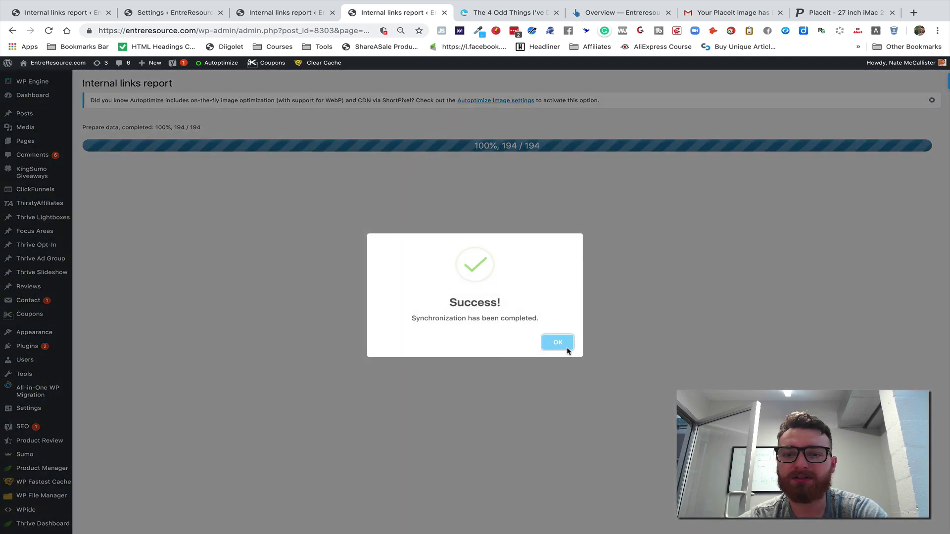
- Dismiss the Success message confirming the calculator post's links were updated
left_click(567, 348)
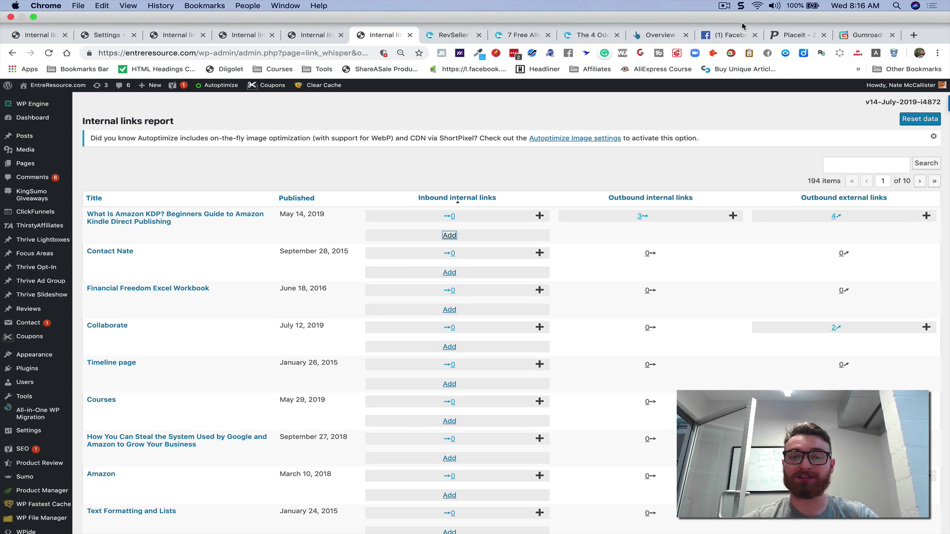
- Test the RevSeller post's 'different calculators' link, confirm it opens the calculator article, and return
left_click(449, 35)
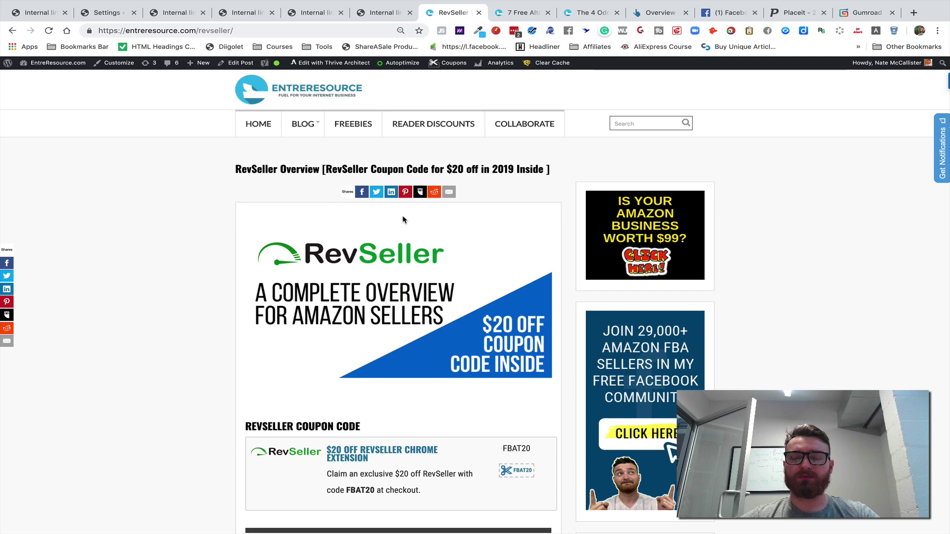
scroll(403, 219, "down", 20)
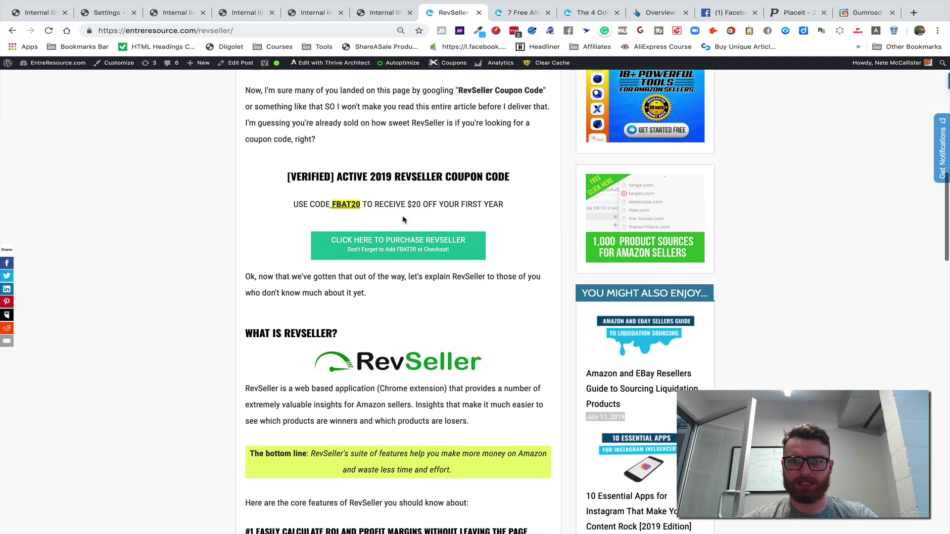
scroll(403, 217, "down", 15)
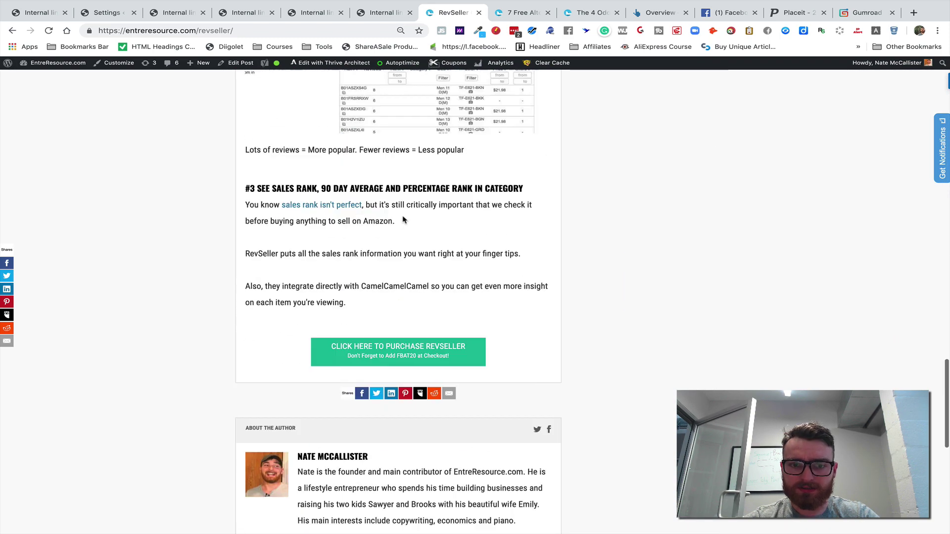
scroll(403, 216, "up", 8)
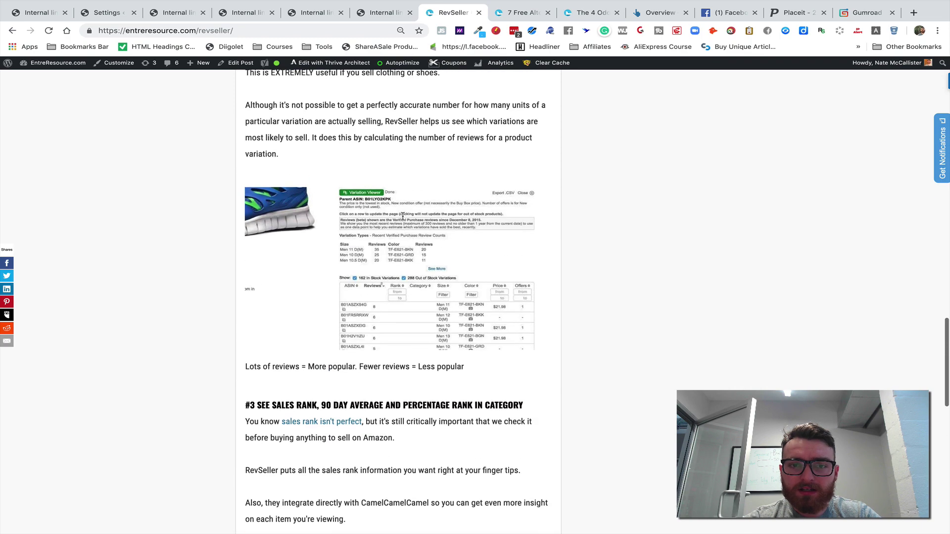
scroll(402, 219, "up", 5)
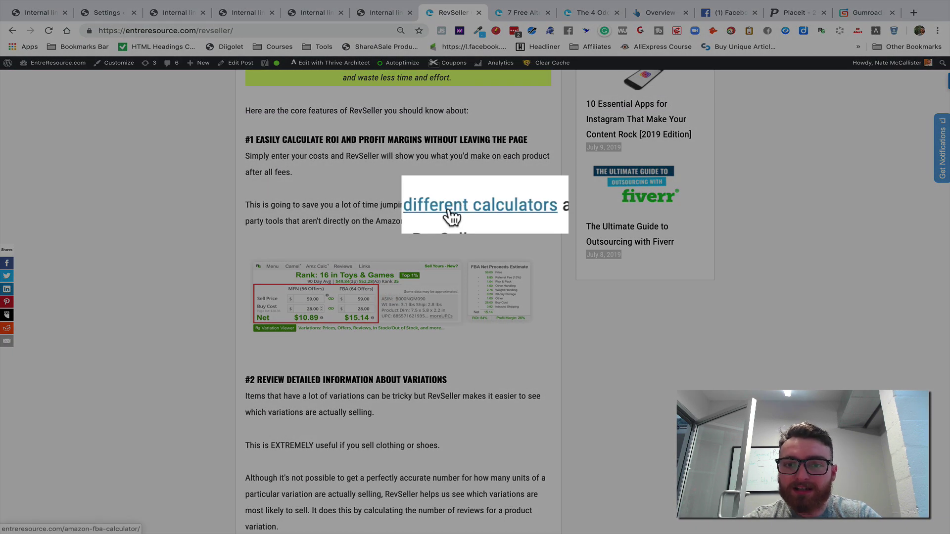
left_click(449, 208)
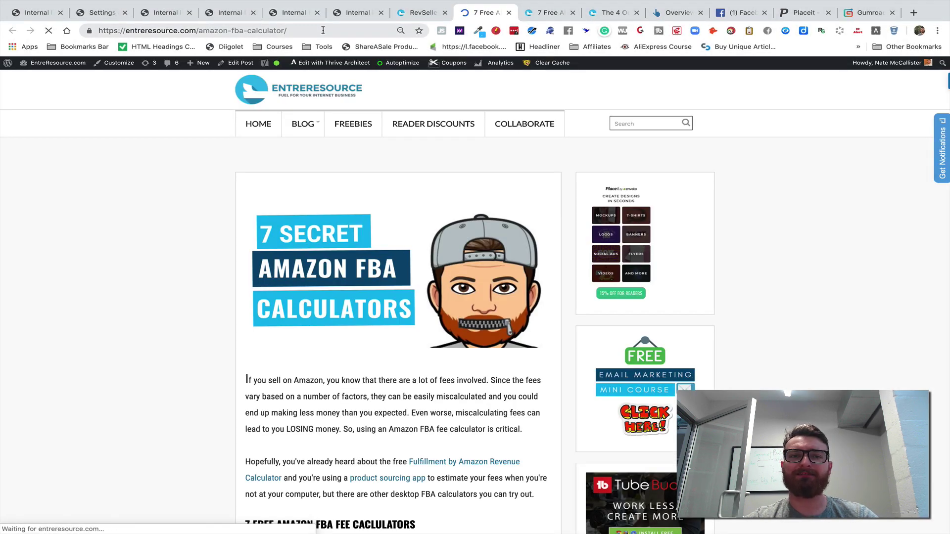
left_click(405, 13)
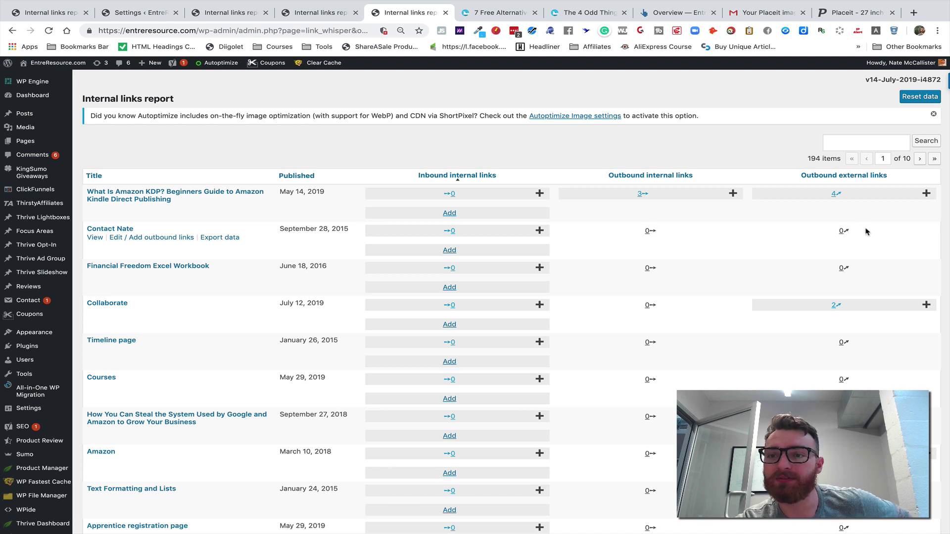
left_click(735, 194)
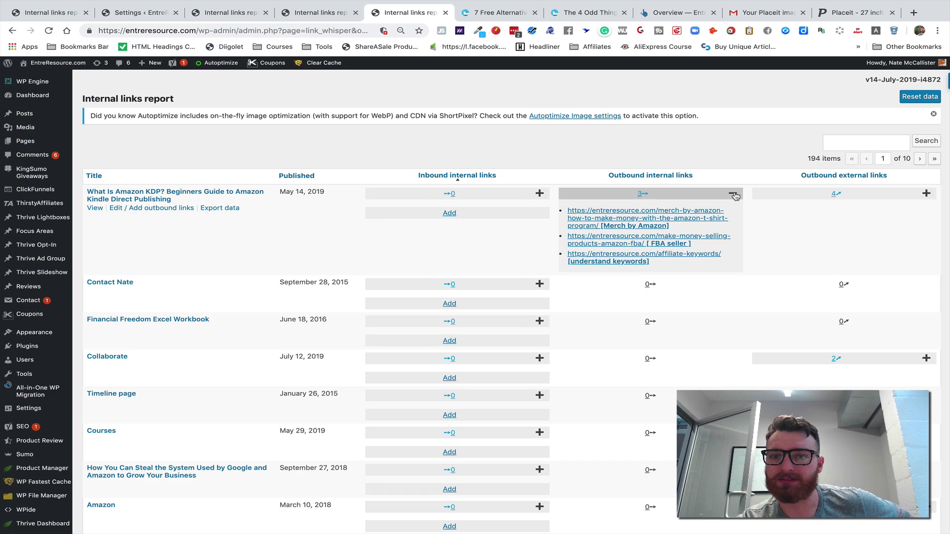
left_click(733, 195)
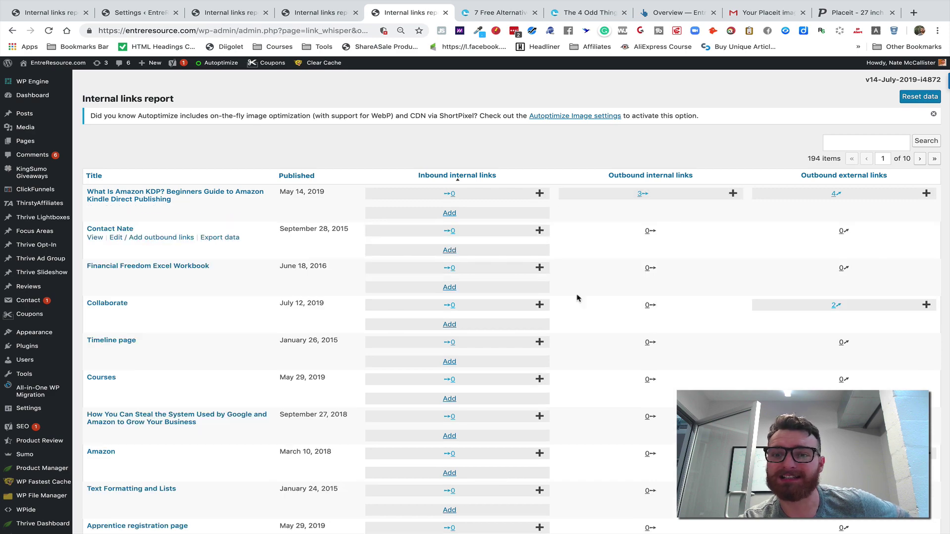